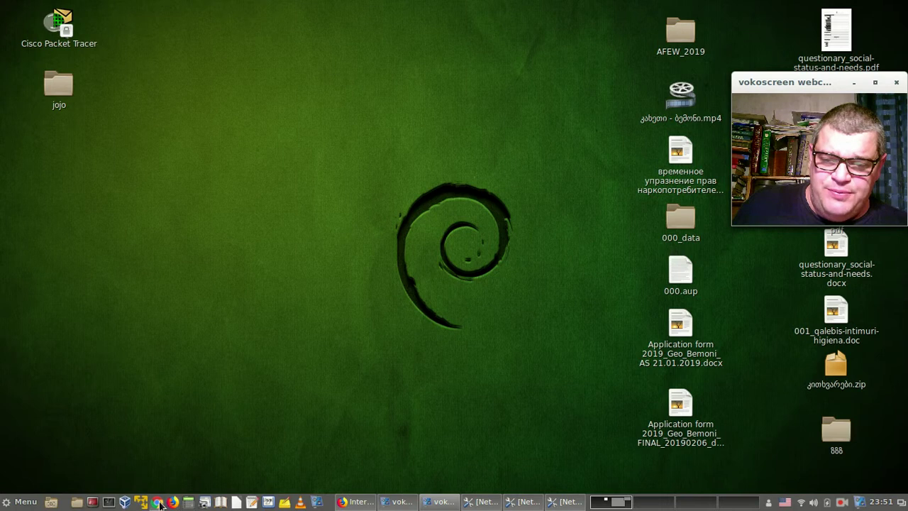
Launch Chrome, move its window to the top-left and enlarge it over most of the desktop.
{"action": "left_click", "coordinate": [157, 502]}
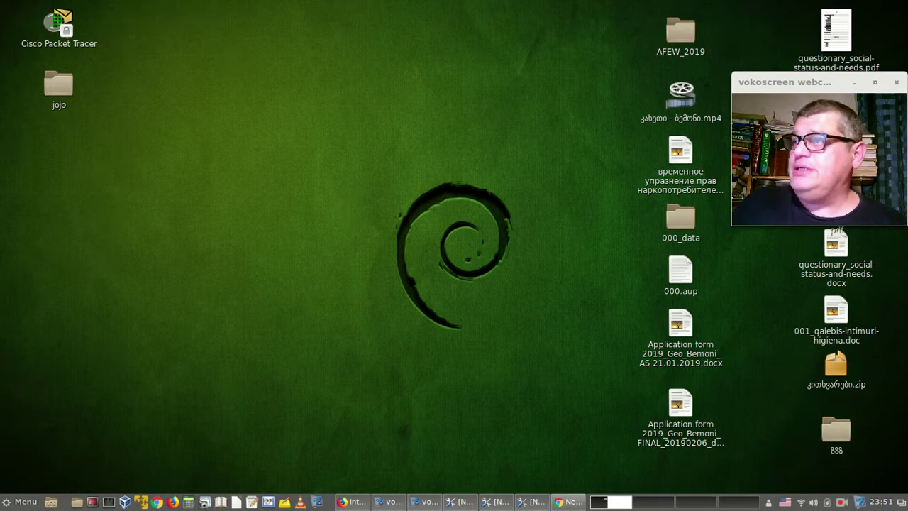
{"action": "left_click_drag", "start_coordinate": [901, 387], "coordinate": [398, 21]}
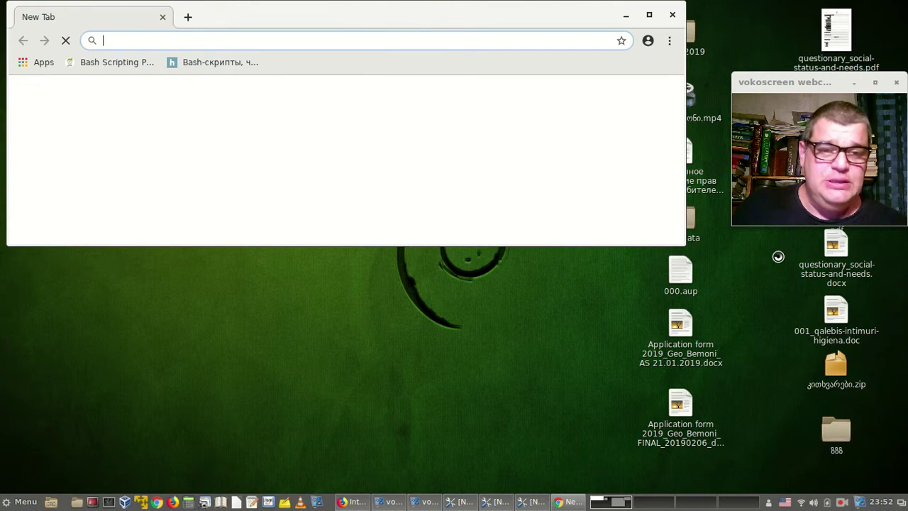
{"action": "left_click_drag", "start_coordinate": [680, 244], "coordinate": [723, 491]}
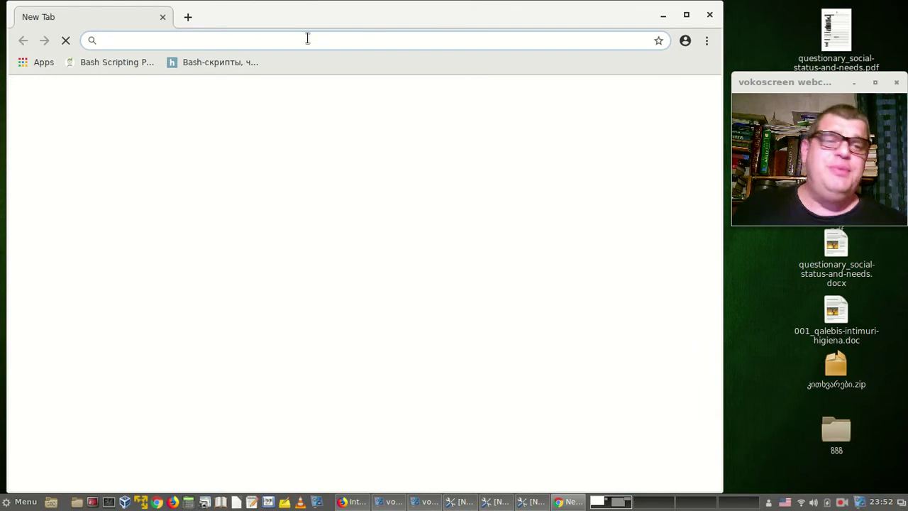
Load the router at 192.168.0.1 and enter the current admin username and password.
{"action": "type", "text": "192.1"}
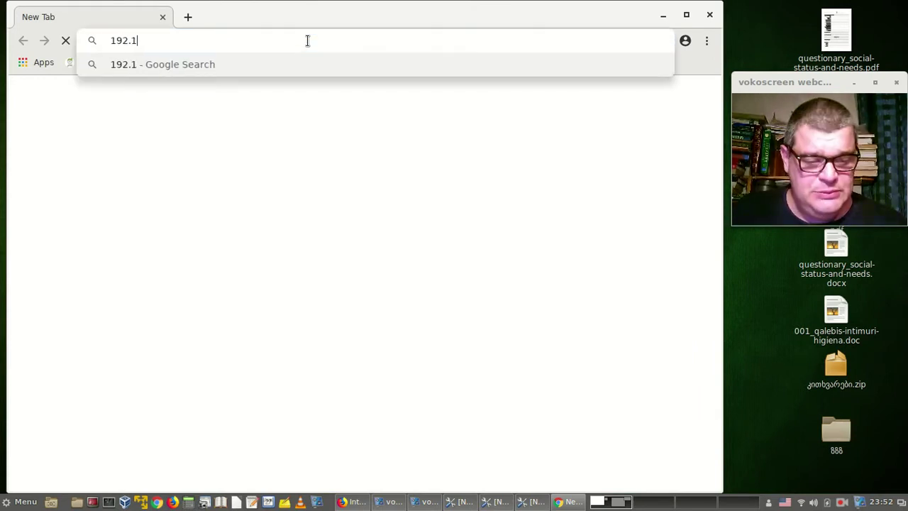
{"action": "type", "text": "68.0.1"}
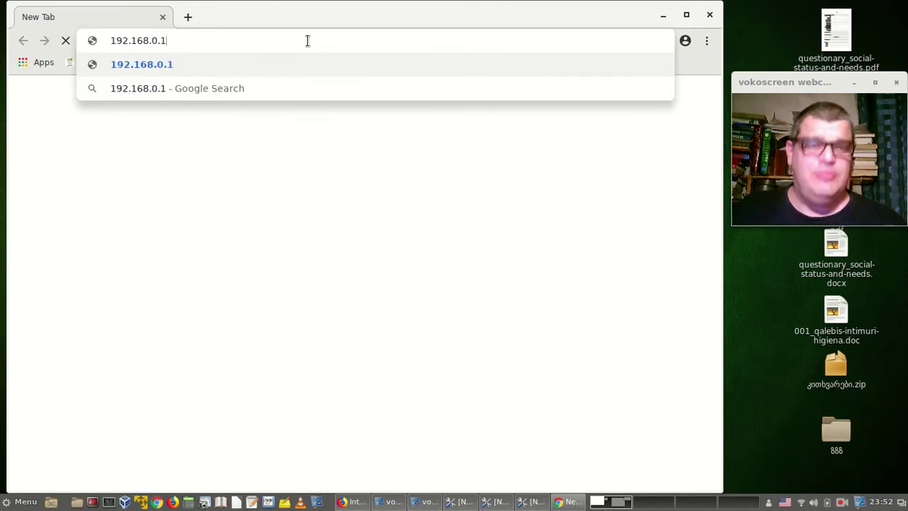
{"action": "key", "text": "Return"}
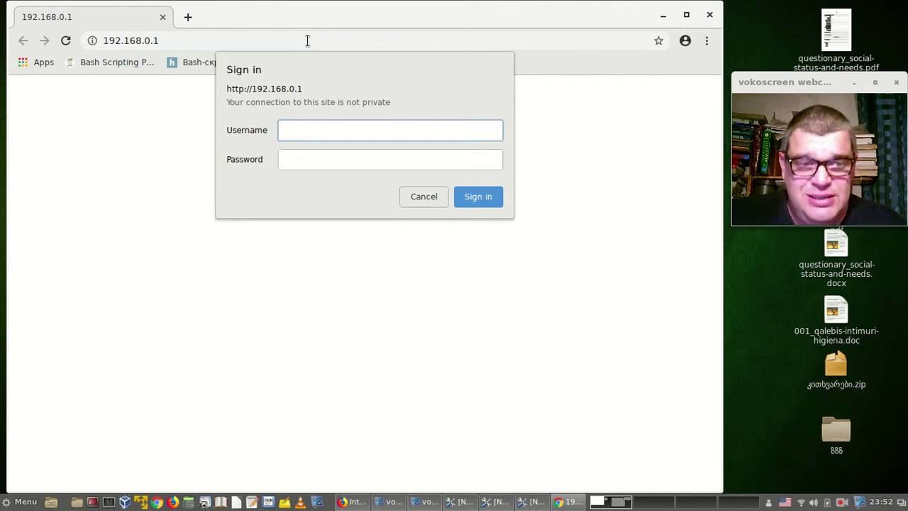
{"action": "type", "text": "admin"}
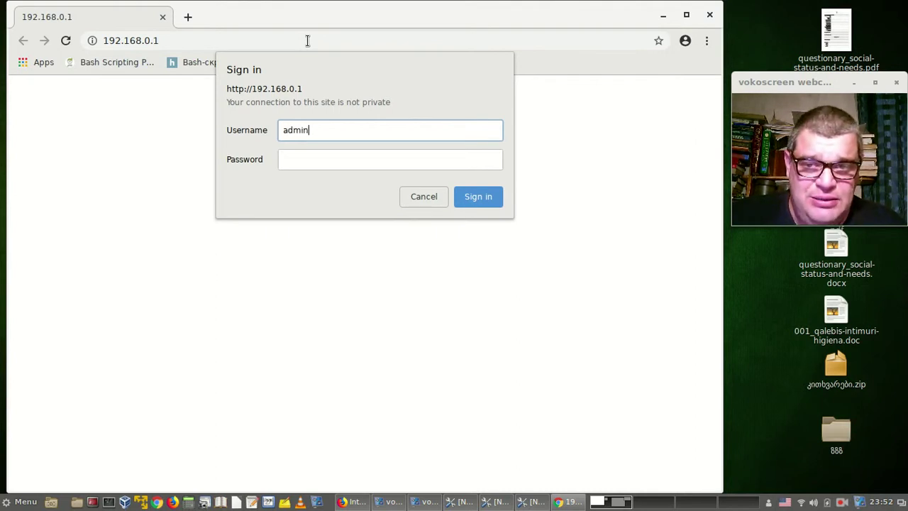
{"action": "key", "text": "Tab"}
{"action": "type", "text": "admi"}
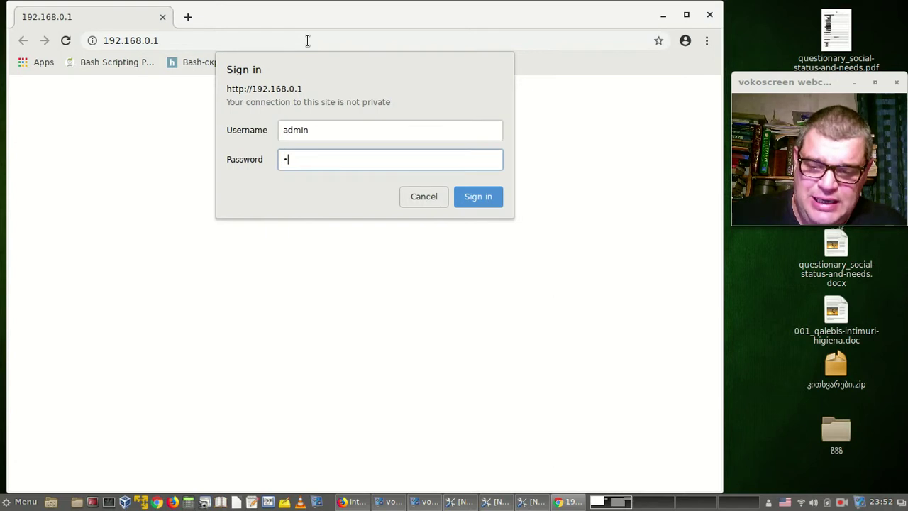
{"action": "type", "text": "n"}
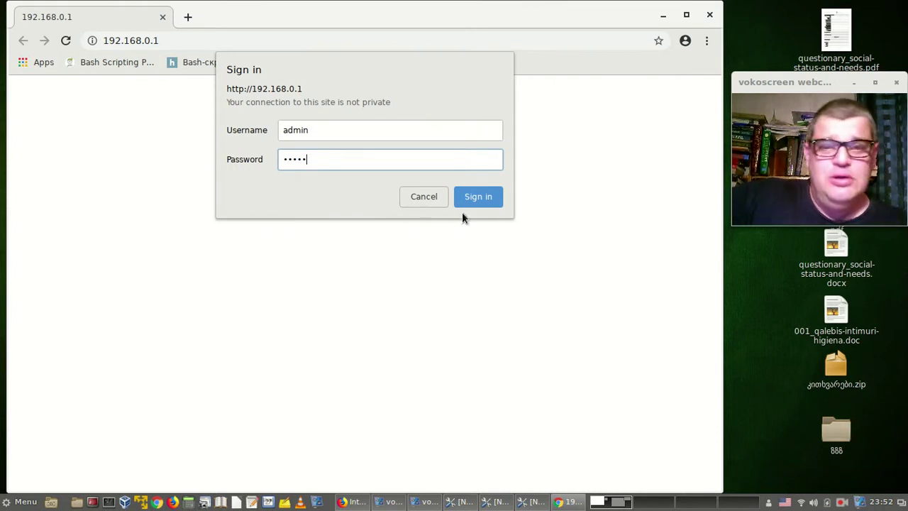
Sign in, decline saving the password, and open System Tools to the Time Settings page.
{"action": "left_click", "coordinate": [484, 197]}
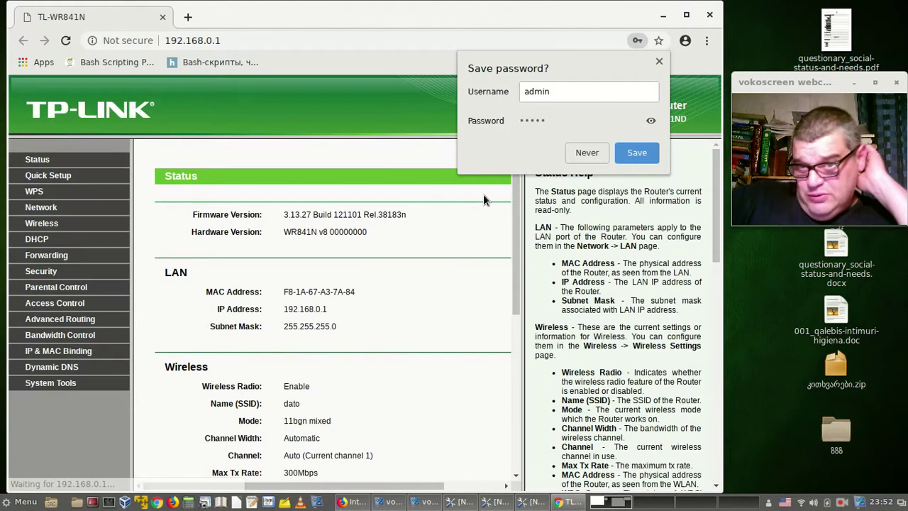
{"action": "left_click", "coordinate": [587, 153]}
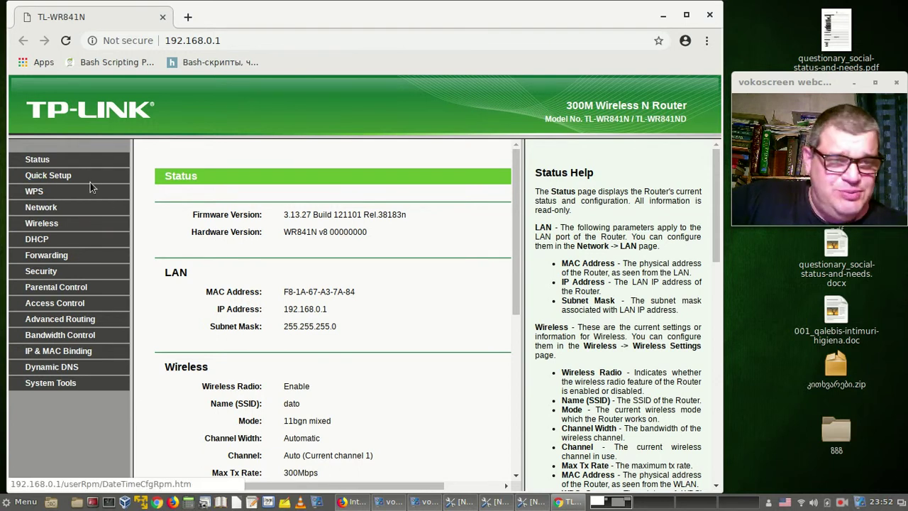
{"action": "left_click", "coordinate": [51, 383]}
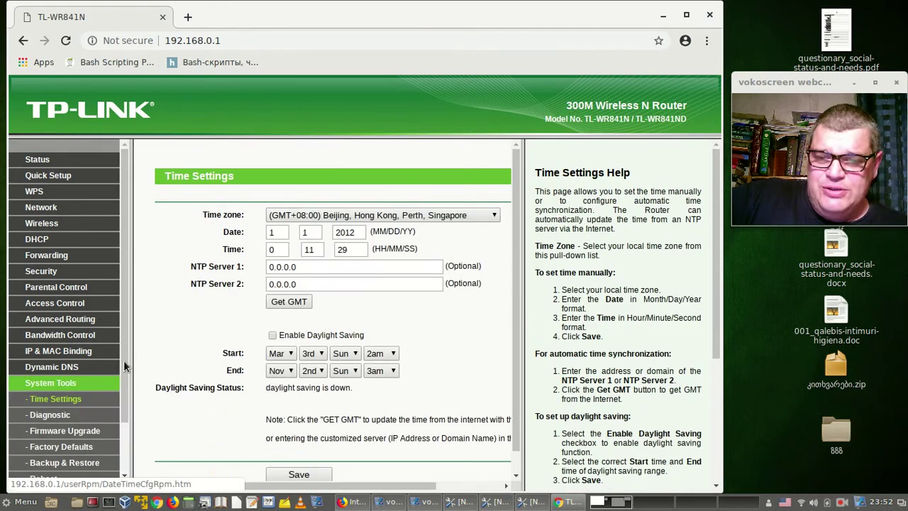
{"action": "scroll", "coordinate": [141, 346], "scroll_direction": "down", "scroll_amount": 1}
{"action": "scroll", "coordinate": [48, 383], "scroll_direction": "down", "scroll_amount": 3}
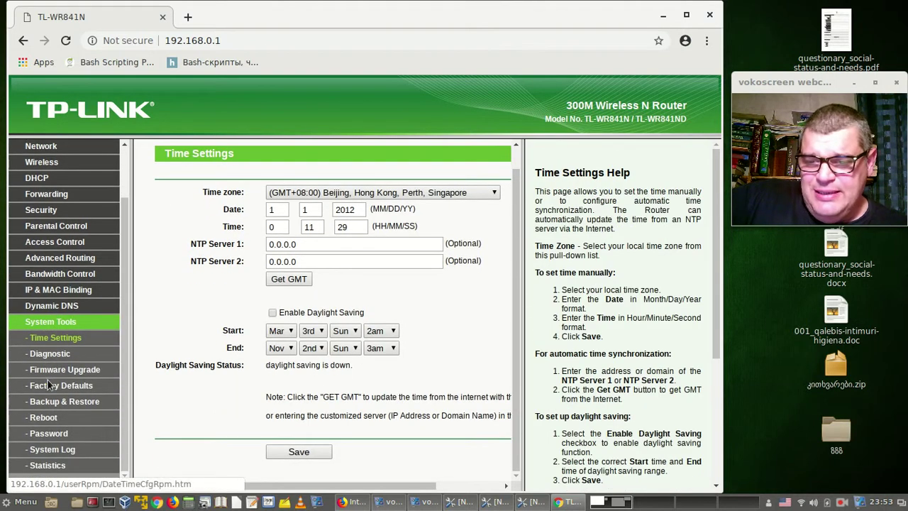
On the System Tools Password page, enter the old username and old password.
{"action": "left_click", "coordinate": [41, 434]}
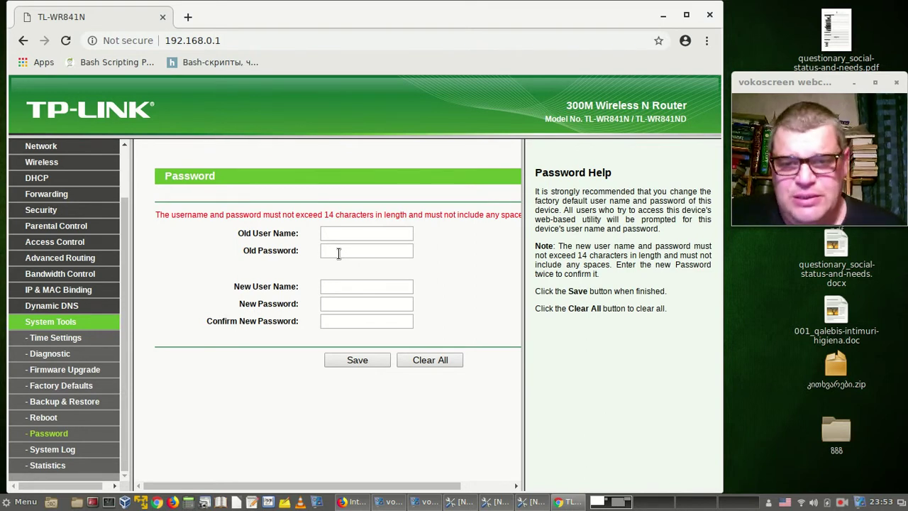
{"action": "left_click", "coordinate": [381, 233]}
{"action": "type", "text": "admin"}
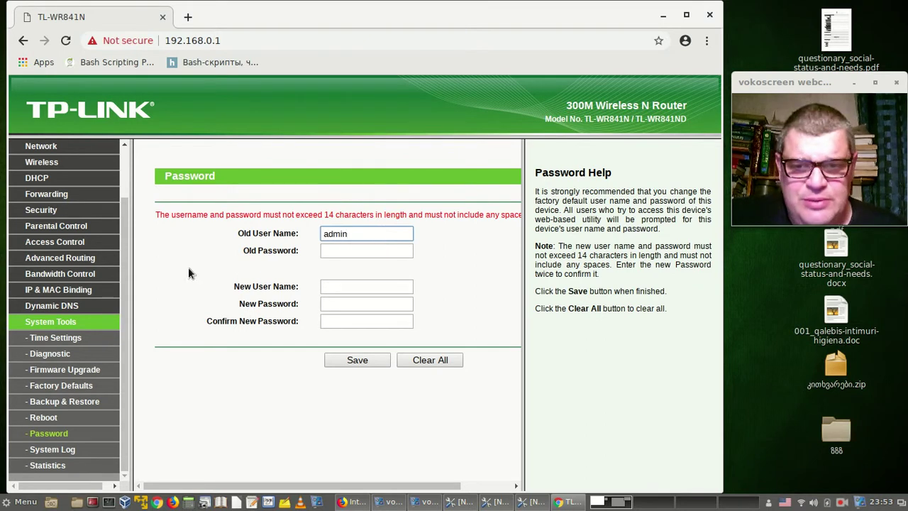
{"action": "left_click", "coordinate": [364, 248]}
{"action": "type", "text": "adm"}
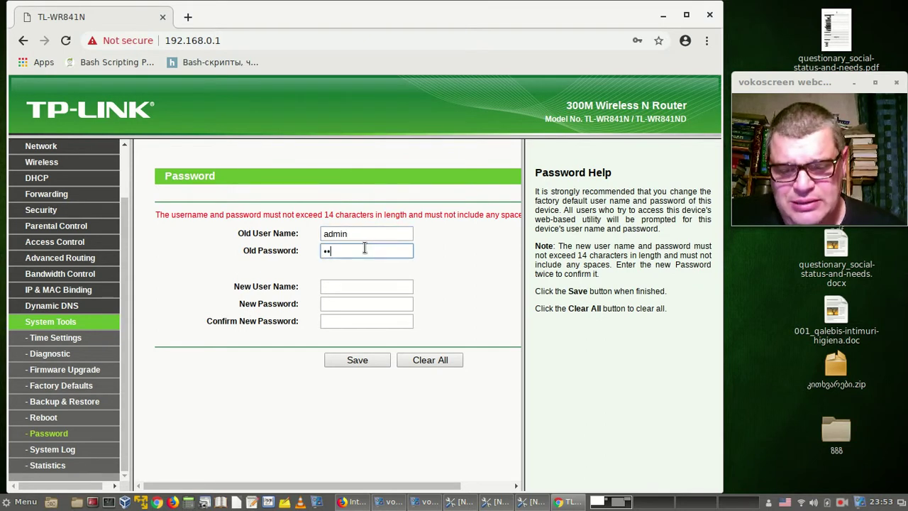
{"action": "type", "text": "in"}
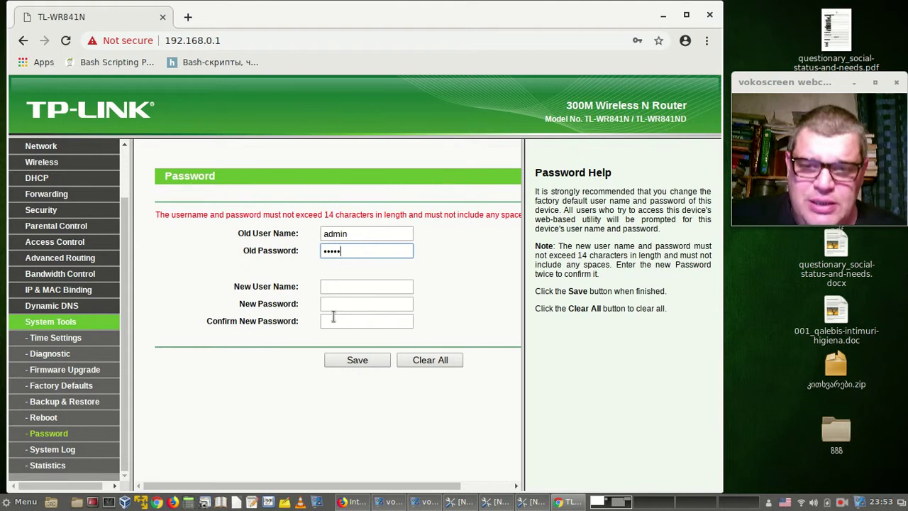
Enter the new username, the new password and its confirmation, then save.
{"action": "left_click", "coordinate": [333, 286]}
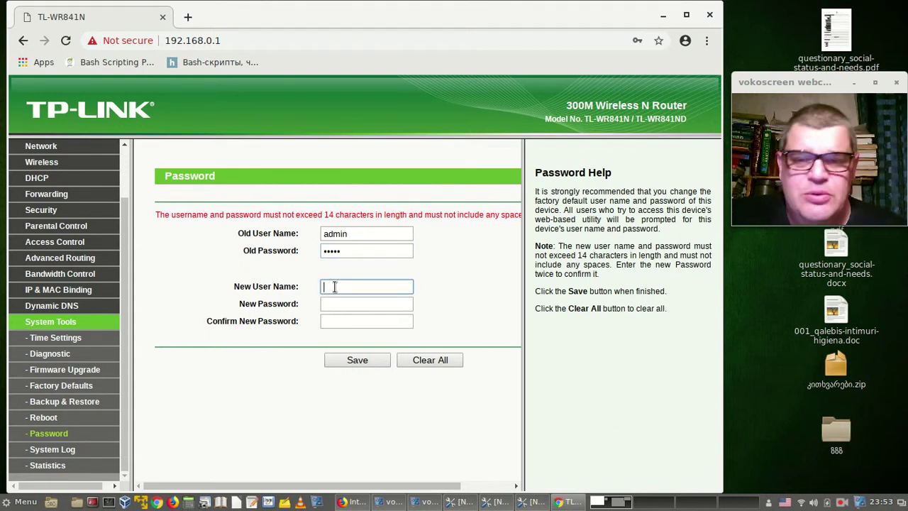
{"action": "type", "text": "dato"}
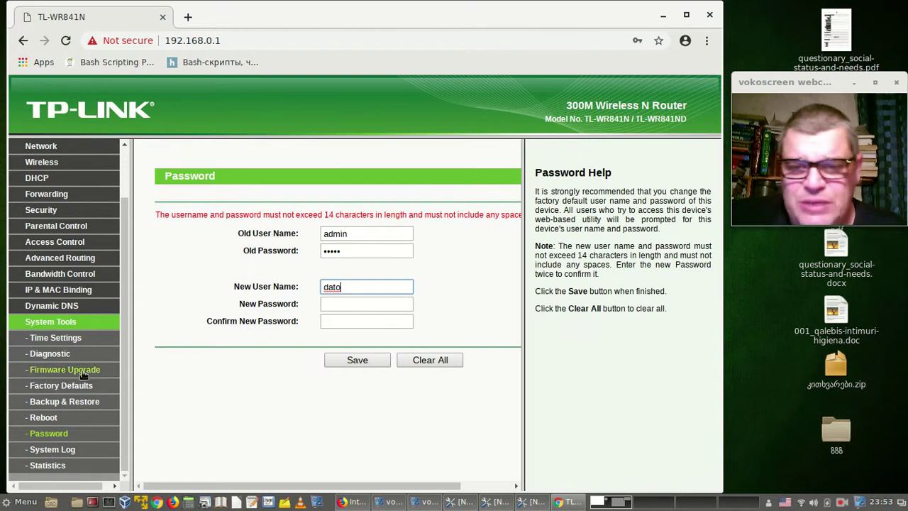
{"action": "left_click", "coordinate": [346, 301]}
{"action": "type", "text": "12345678"}
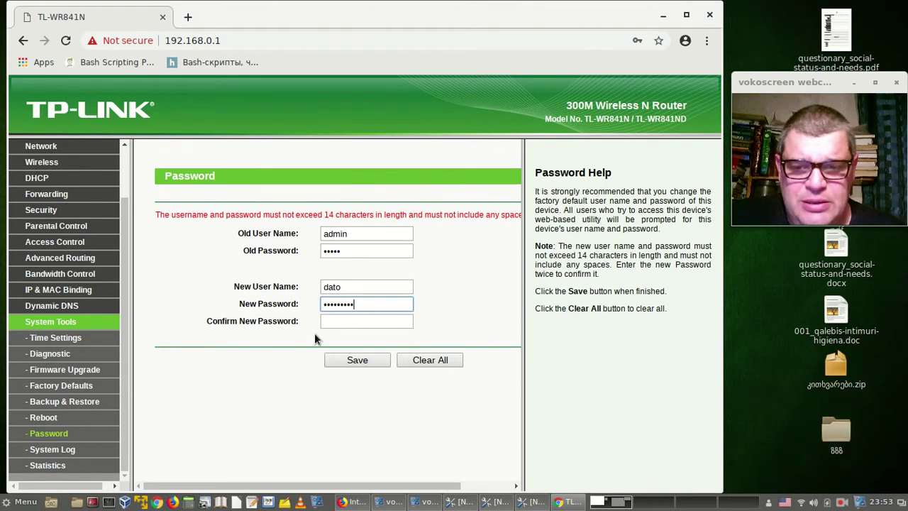
{"action": "left_click", "coordinate": [329, 321]}
{"action": "type", "text": "123456789"}
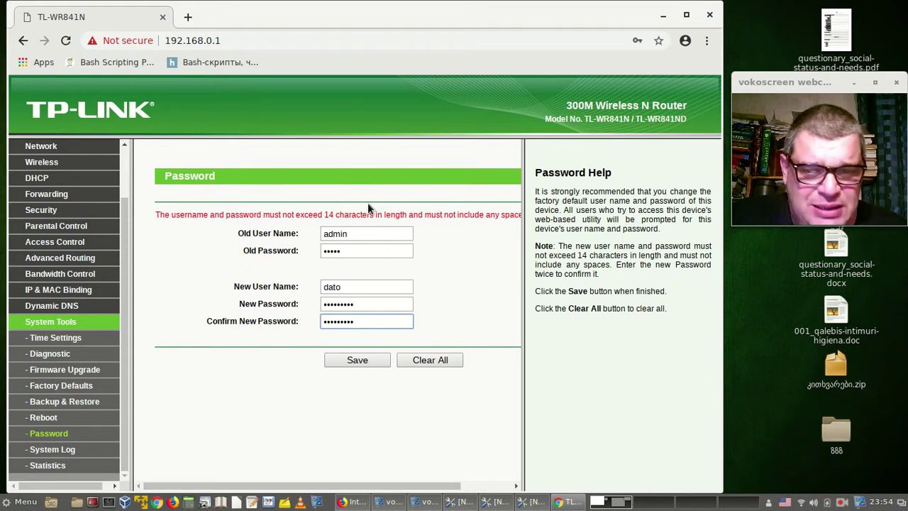
{"action": "left_click", "coordinate": [360, 362]}
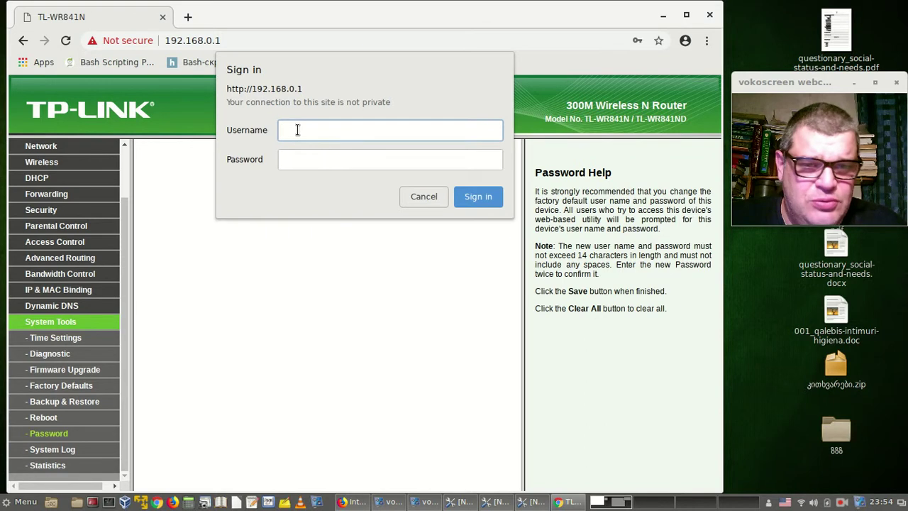
Sign back in with the new username and password to reach the Status page.
{"action": "type", "text": "dato"}
{"action": "key", "text": "Tab"}
{"action": "type", "text": "•••••••••"}
{"action": "key", "text": "Return"}
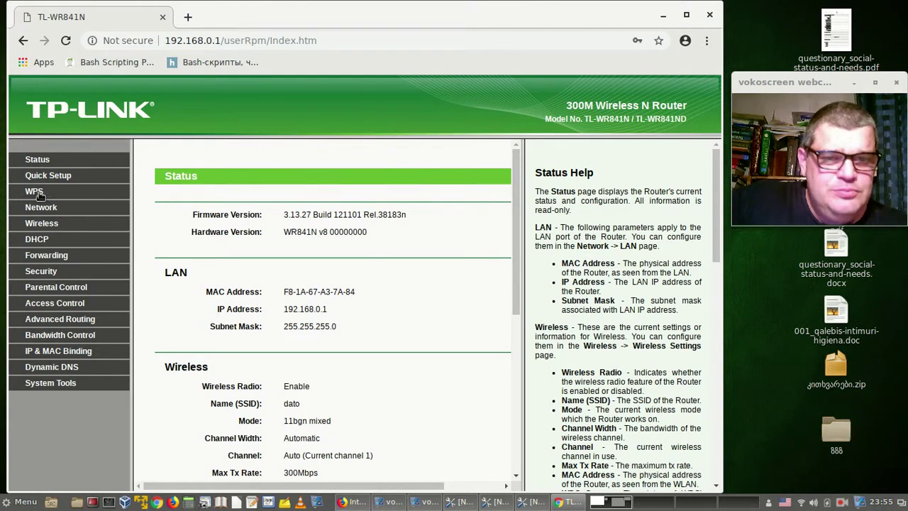
{"action": "right_click", "coordinate": [841, 502]}
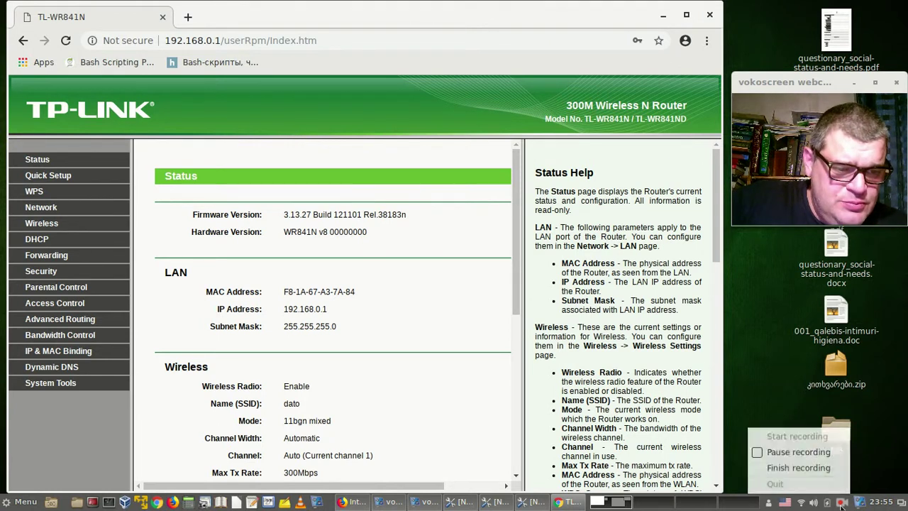